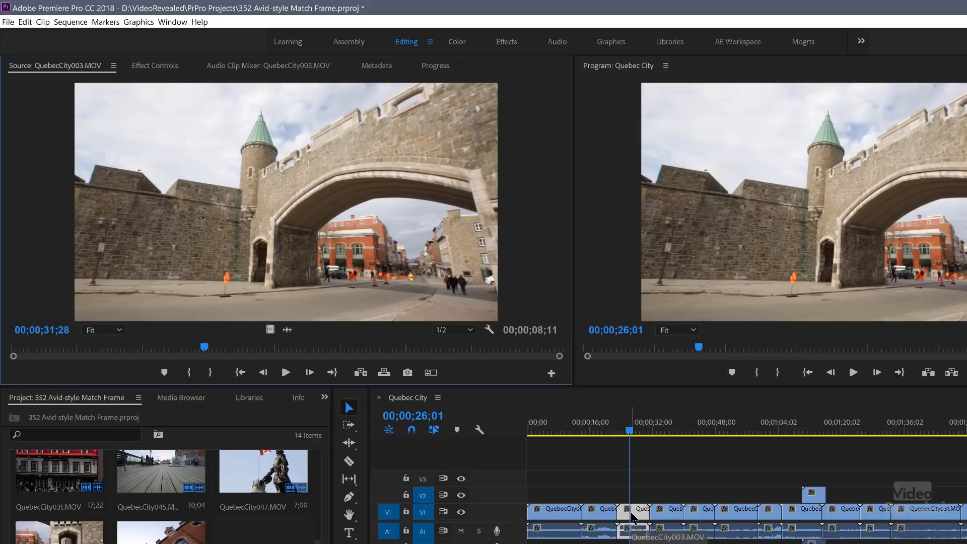
# Step: Ripple trim the end of the QuebecCity003.MOV clip in the timeline to the playhead at 00;00;28;27
pyautogui.click(639, 431)
pyautogui.moveTo(643, 432); pyautogui.dragTo(644, 432)
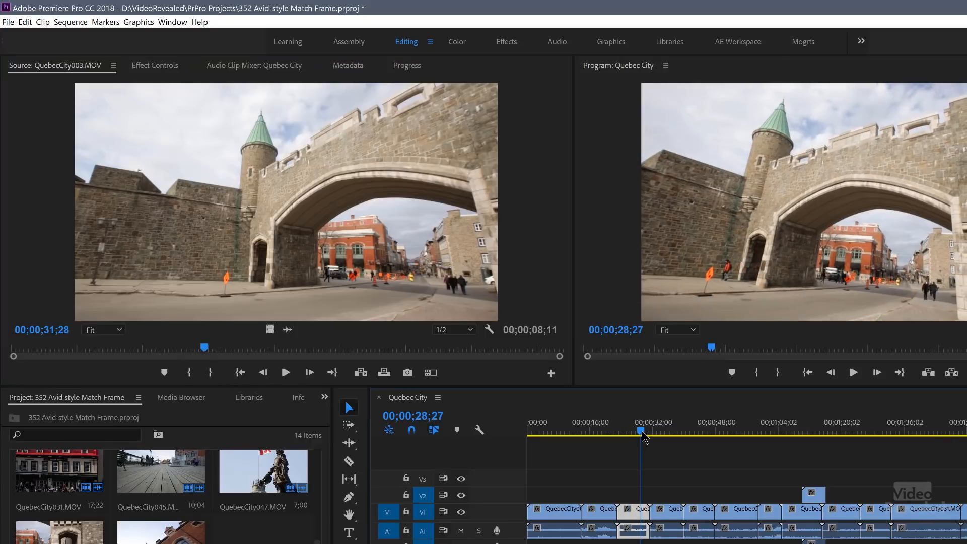
pyautogui.press('w')
# Step: Match-frame QuebecCity003.MOV at 00;00;24;25 and move its source out point earlier for a marked duration of 00;00;00;18
pyautogui.click(626, 432)
pyautogui.press('f')
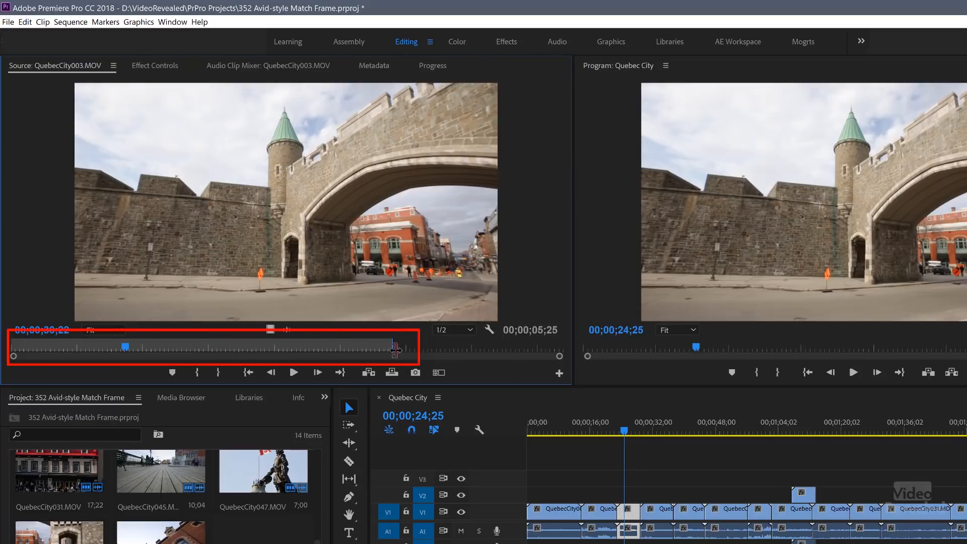
pyautogui.moveTo(391, 348); pyautogui.dragTo(184, 347)
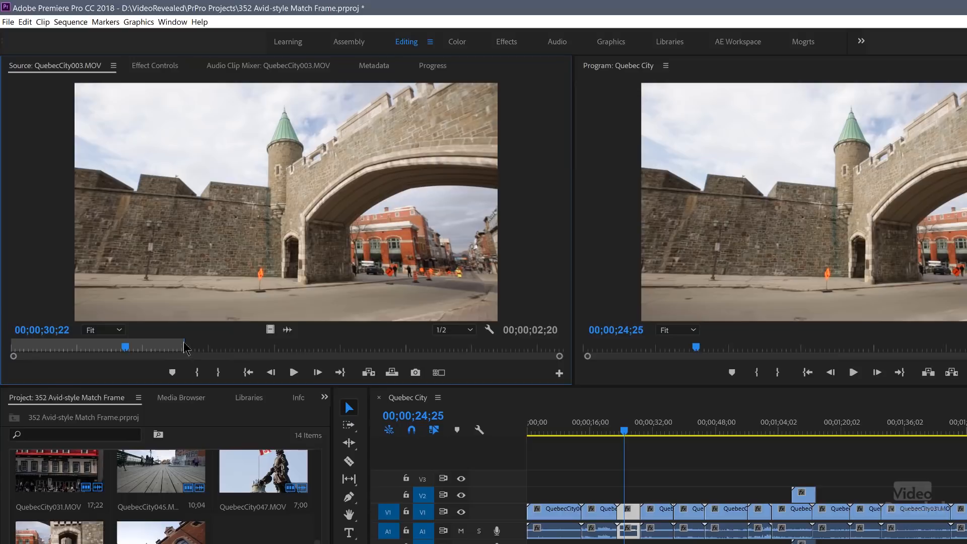
pyautogui.moveTo(185, 342); pyautogui.dragTo(48, 347)
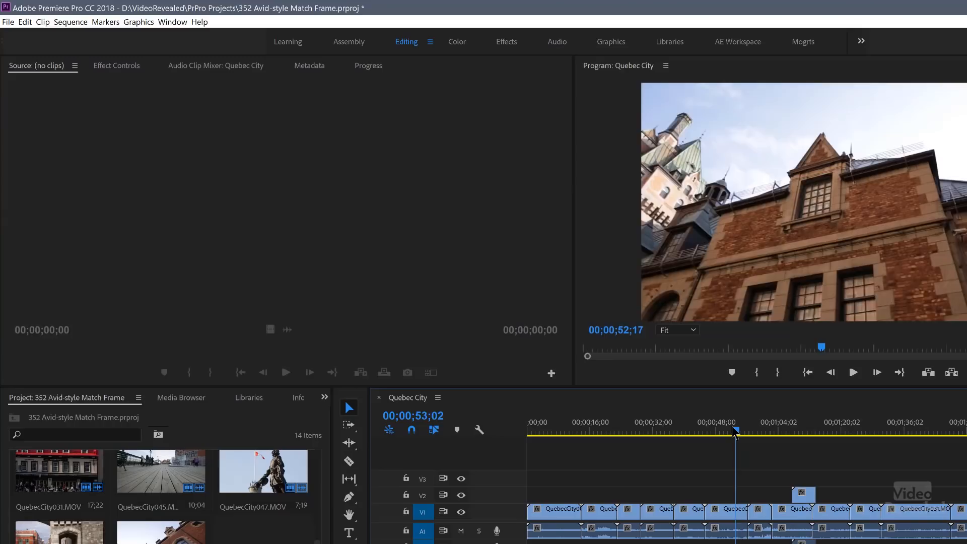
# Step: Match-frame the QuebecCity055.MOV clip with the sequence playhead at 00;00;50;01
pyautogui.moveTo(735, 431); pyautogui.dragTo(727, 430)
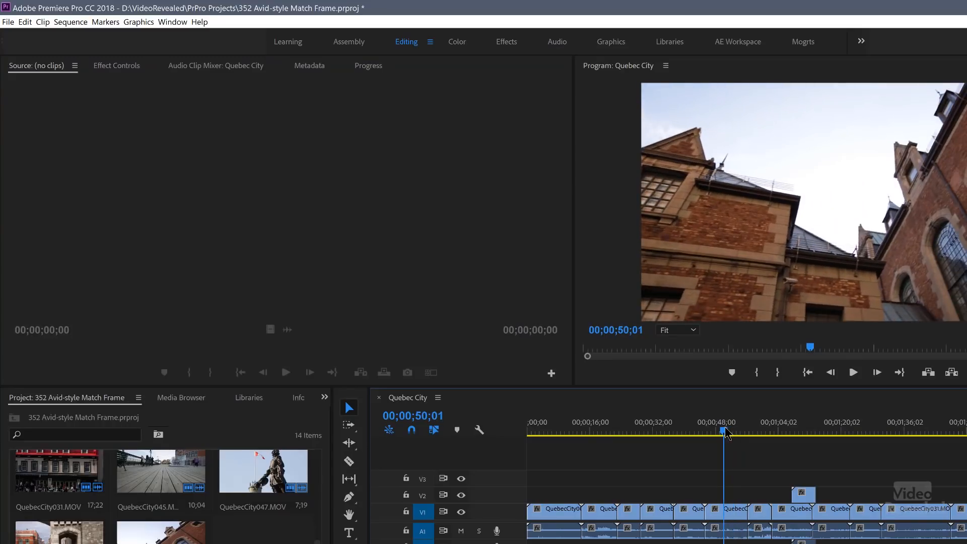
pyautogui.press('f')
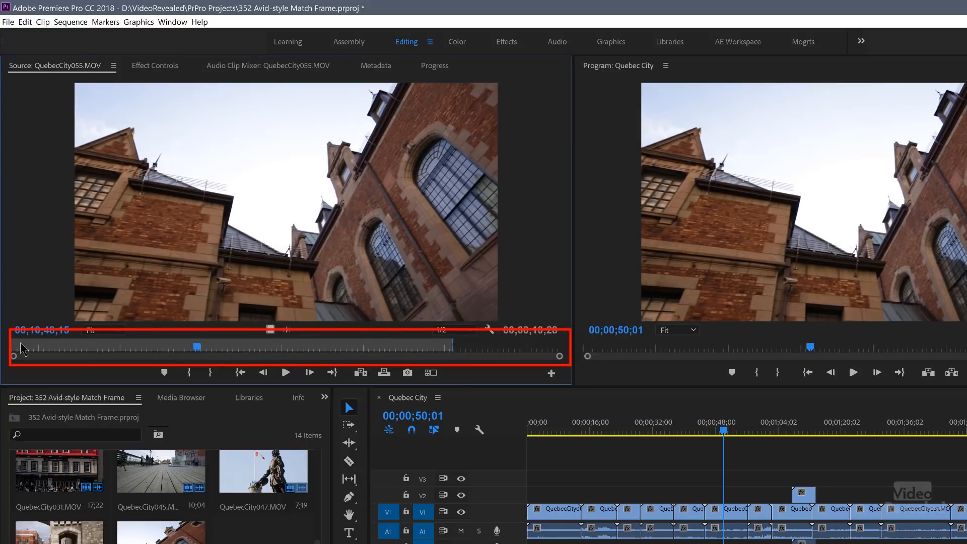
# Step: Enable "Match frame sets in point" in the Timeline preferences and apply the change
pyautogui.click(25, 22)
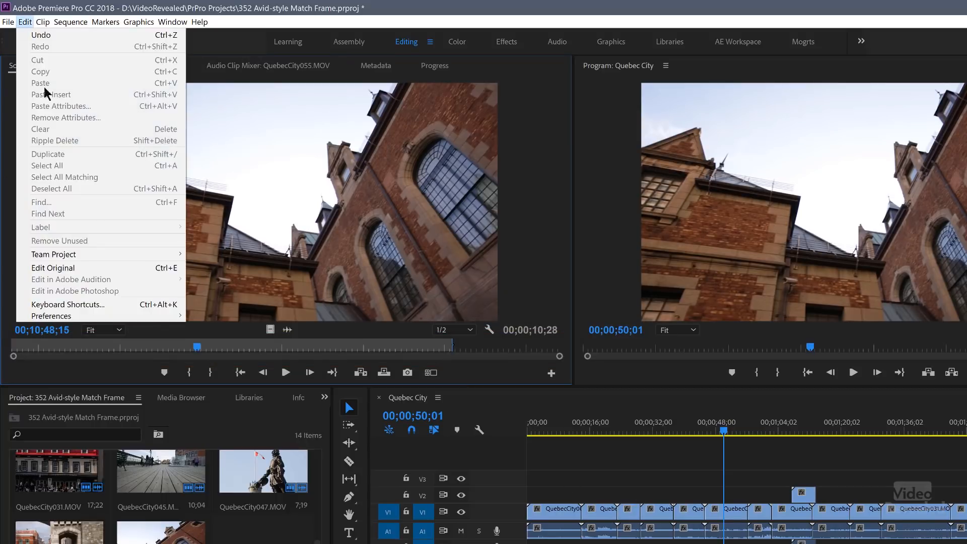
pyautogui.moveTo(96, 316)
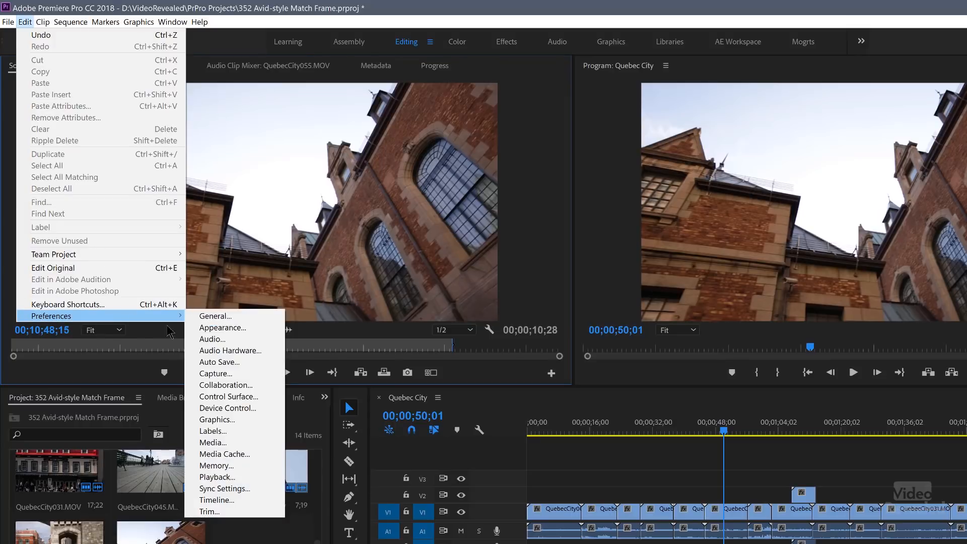
pyautogui.click(253, 501)
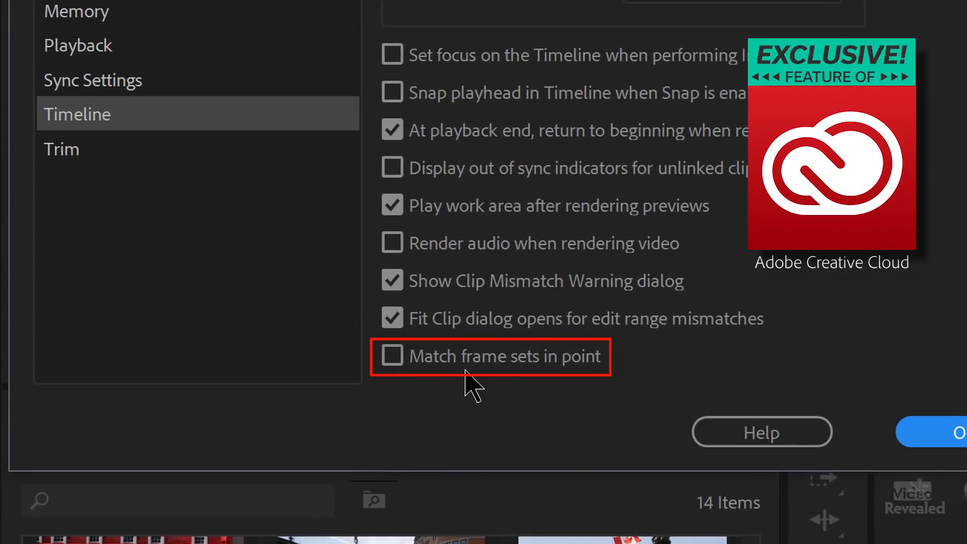
pyautogui.click(509, 358)
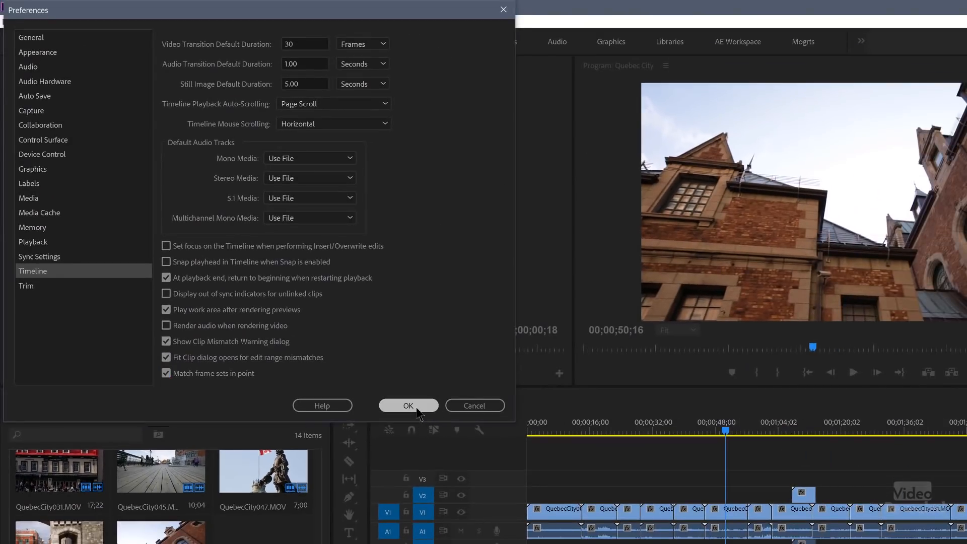
pyautogui.click(932, 432)
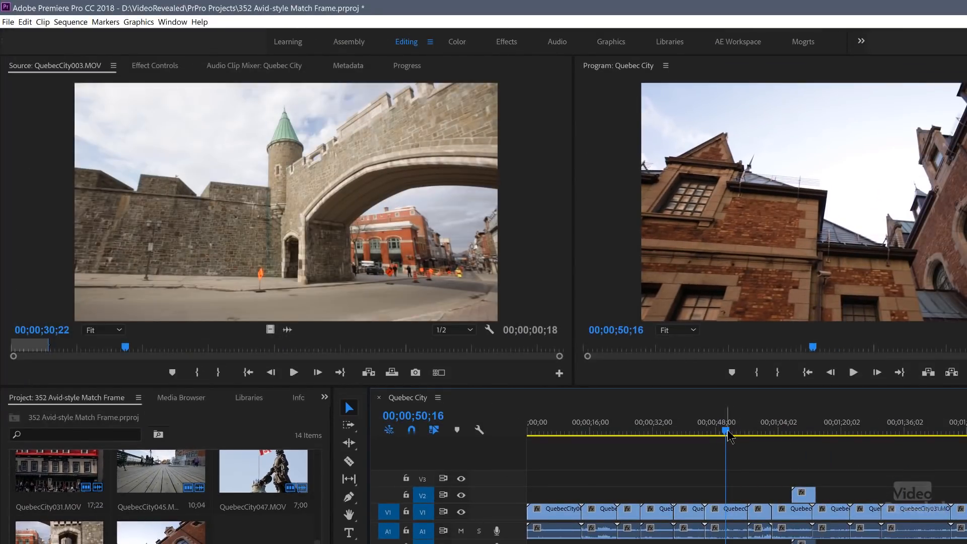
# Step: Match-frame the QuebecCity055.MOV clip at 00;00;51;11, and repeatedly at 00;00;49;16
pyautogui.moveTo(726, 435); pyautogui.dragTo(728, 434)
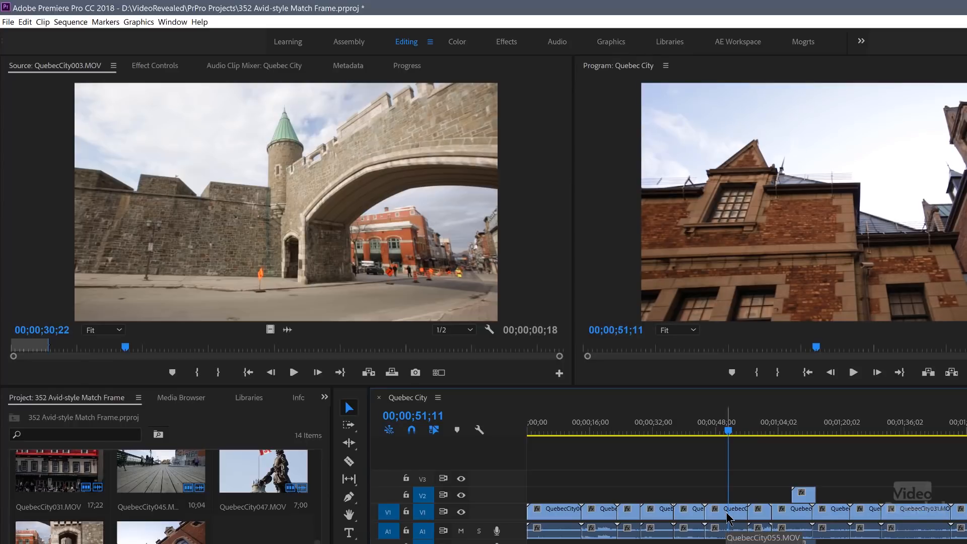
pyautogui.press('f')
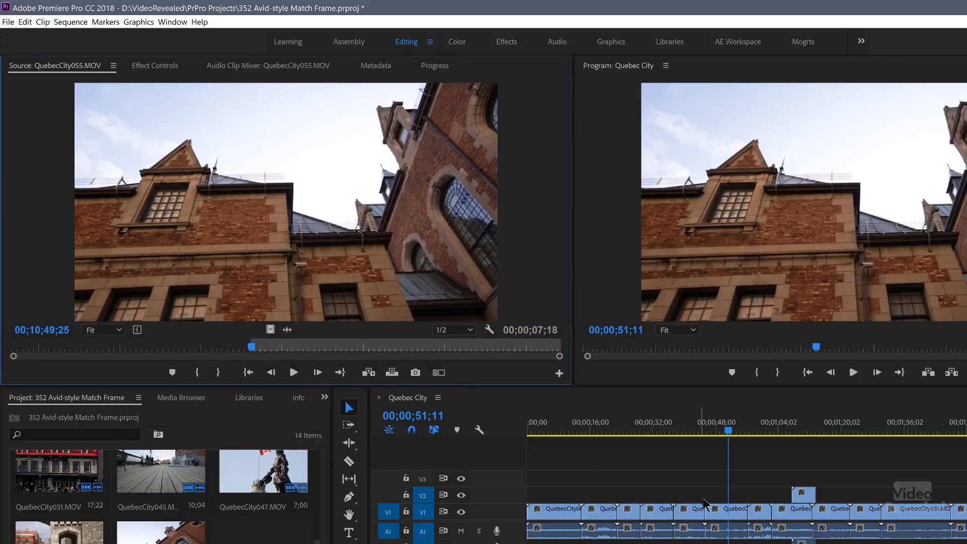
pyautogui.moveTo(732, 435); pyautogui.dragTo(722, 433)
pyautogui.press('f')
pyautogui.press('f')
pyautogui.press('f')
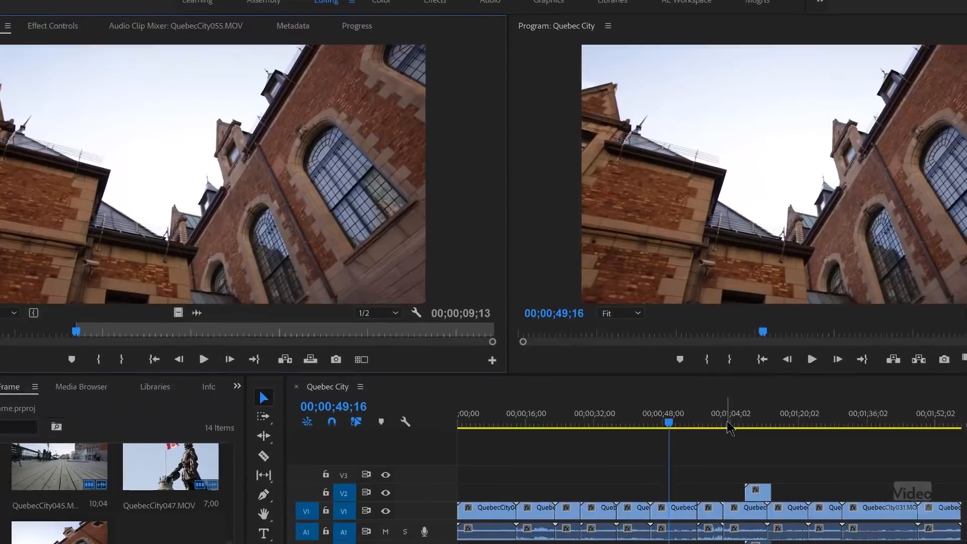
# Step: Select the V2 clip at 00;01;10;01, toggle V2's visibility off and on to view the clip beneath, and match-frame the V2 clip
pyautogui.moveTo(730, 423); pyautogui.dragTo(748, 423)
pyautogui.moveTo(591, 398); pyautogui.dragTo(601, 396)
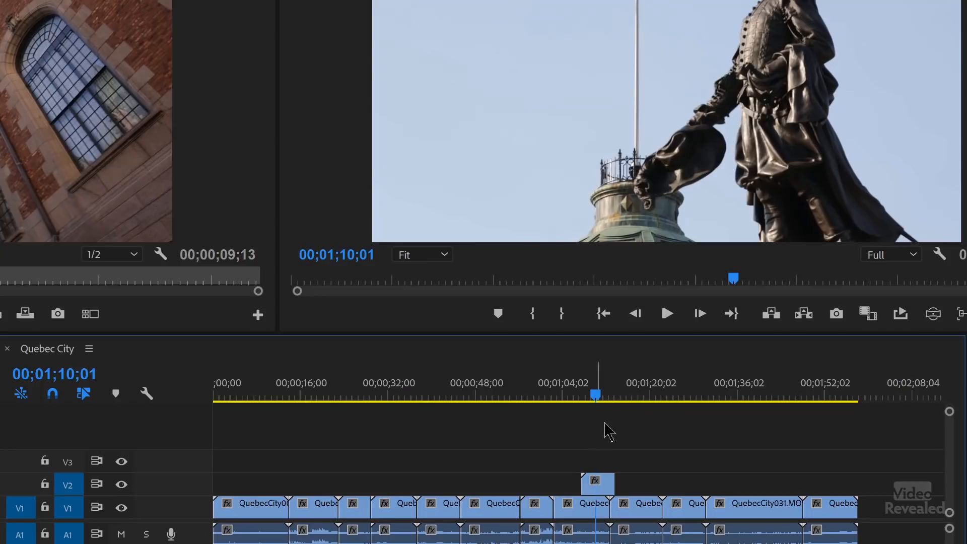
pyautogui.click(600, 486)
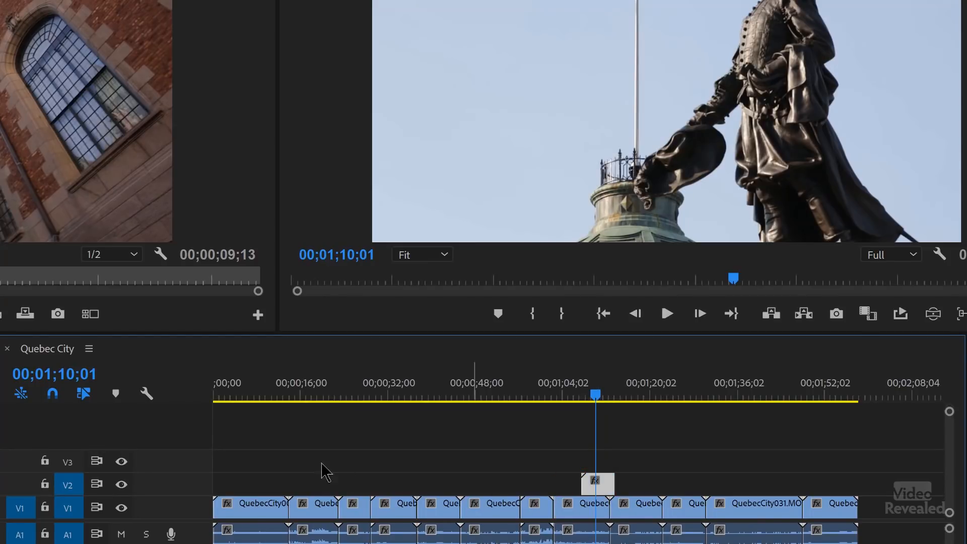
pyautogui.click(125, 484)
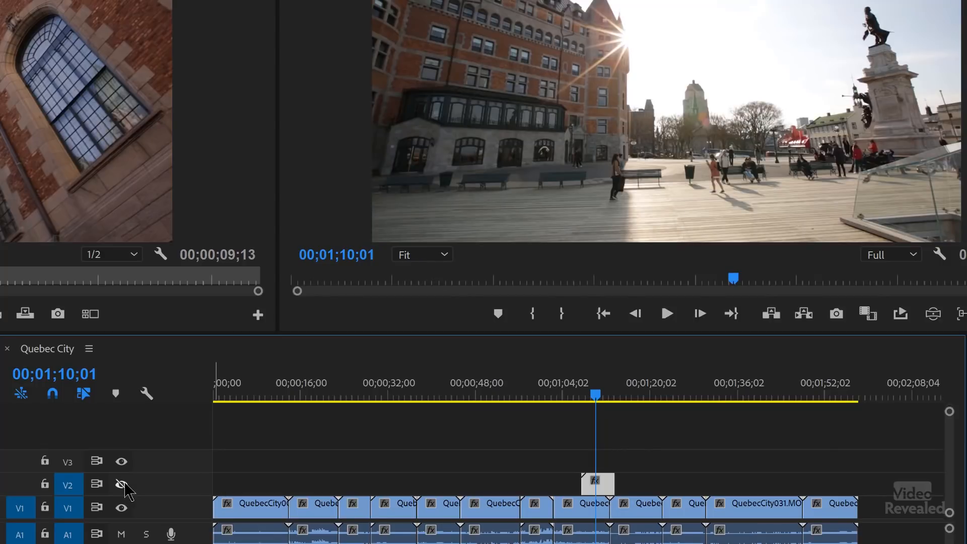
pyautogui.click(124, 484)
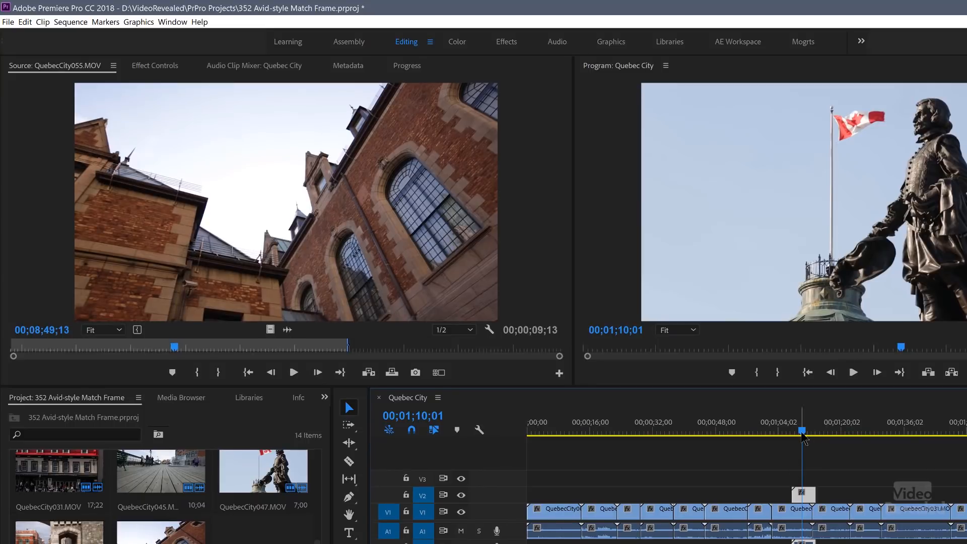
pyautogui.press('f')
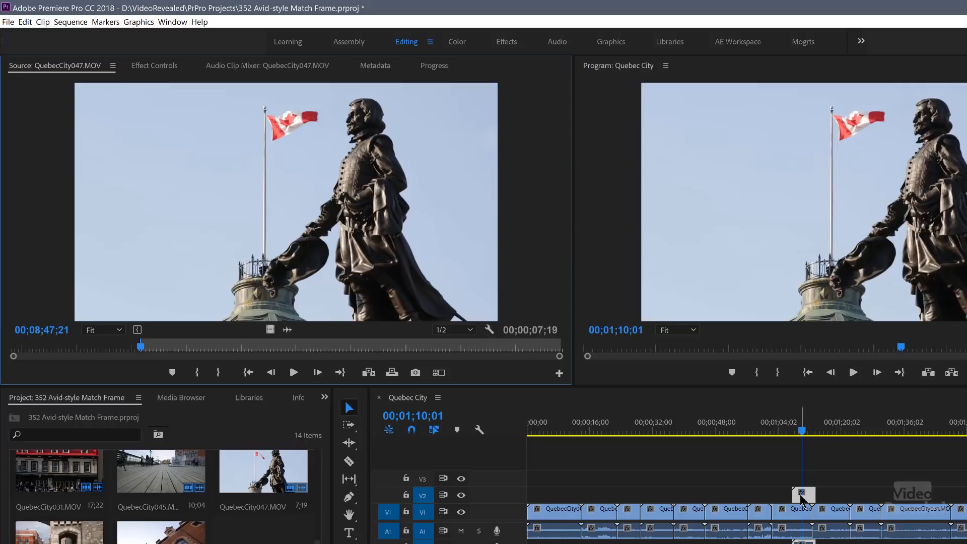
# Step: Untarget track V2, deselect its clip and match-frame the V1 clip at 00;01;10;01, toggling V2's visibility off and on to compare
pyautogui.click(424, 497)
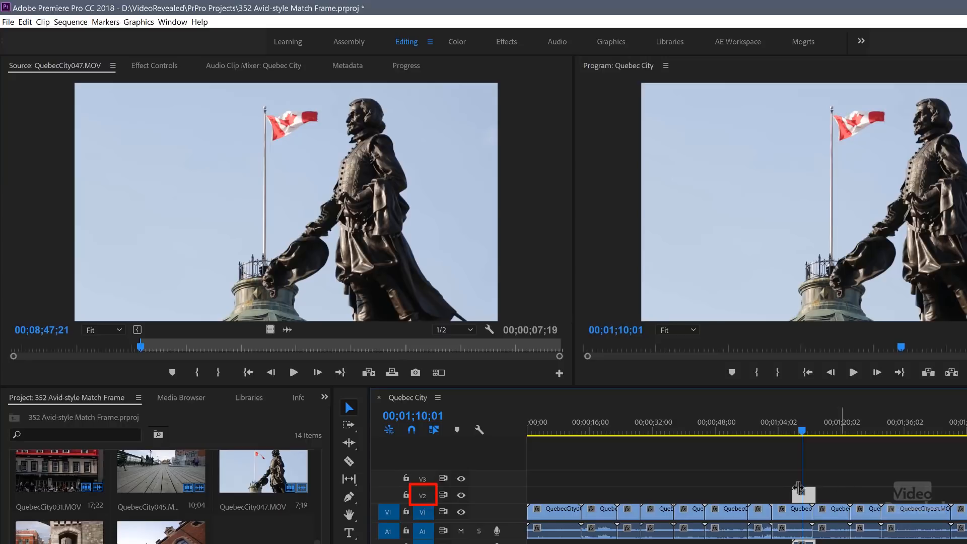
pyautogui.click(796, 471)
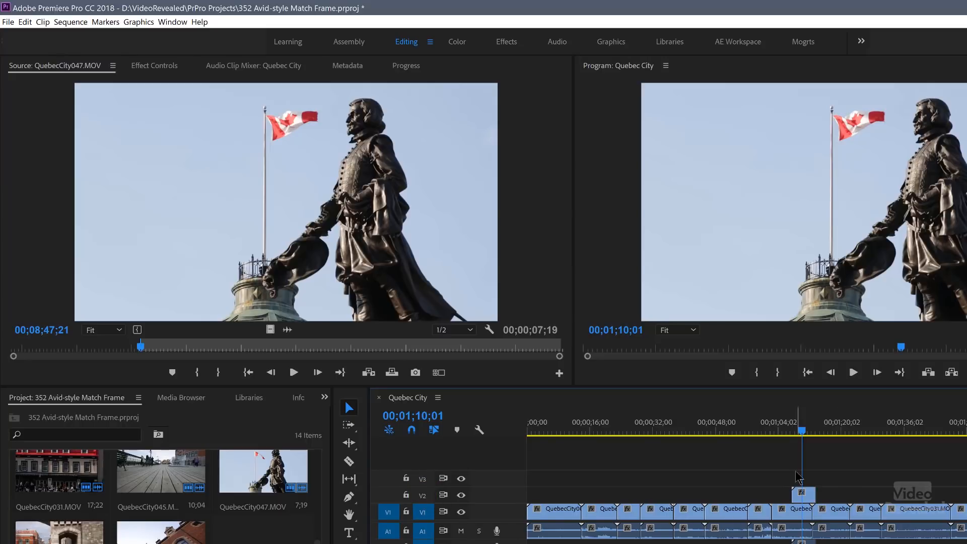
pyautogui.press('f')
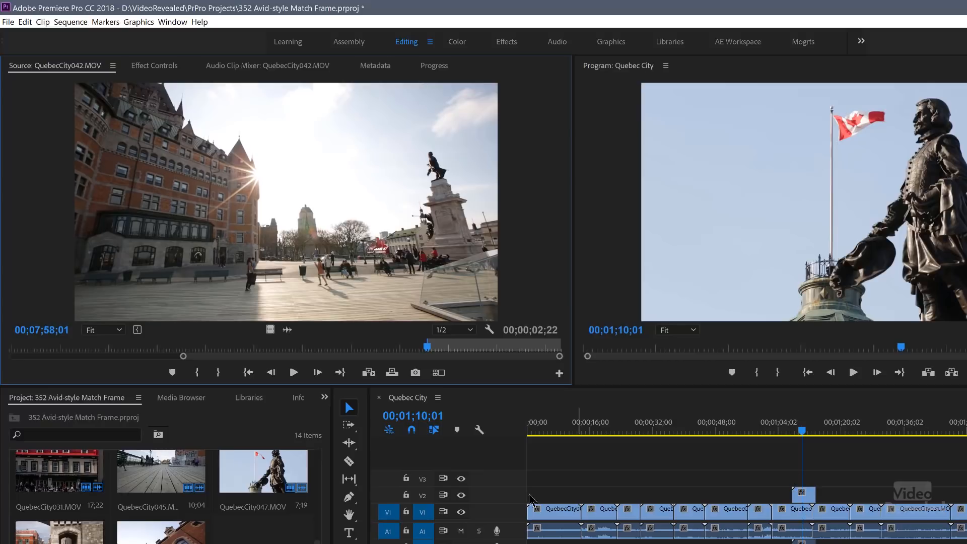
pyautogui.click(461, 495)
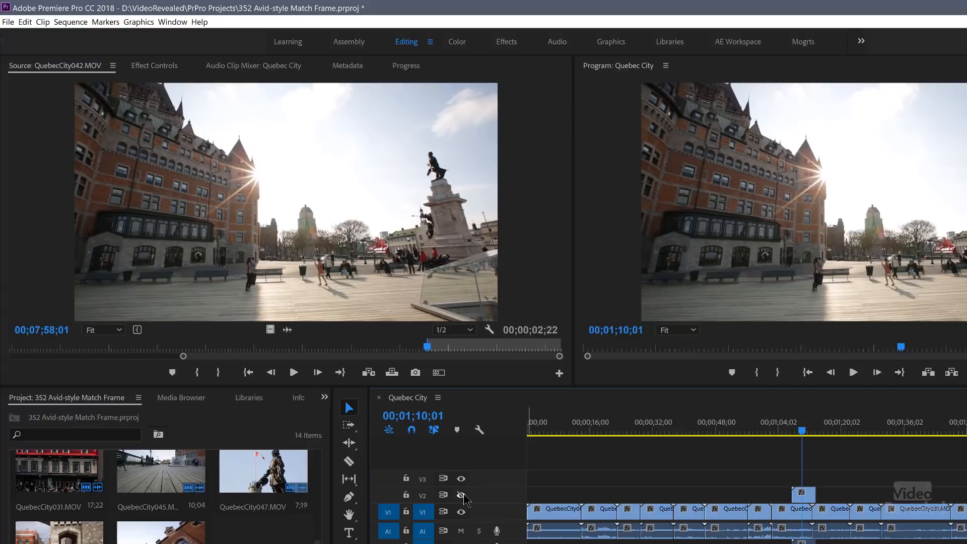
pyautogui.click(461, 495)
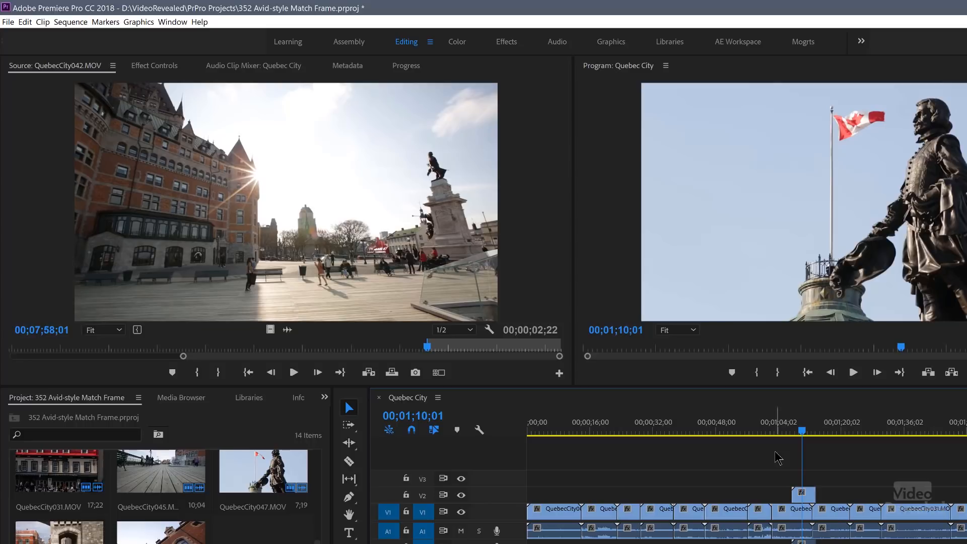
# Step: Open the timeline's QuebecCity055.MOV clip in the Source monitor at 00;00;51;06, shorten it to 00;00;05;01 and restore its duration to 00;00;10;28
pyautogui.moveTo(736, 427); pyautogui.dragTo(727, 431)
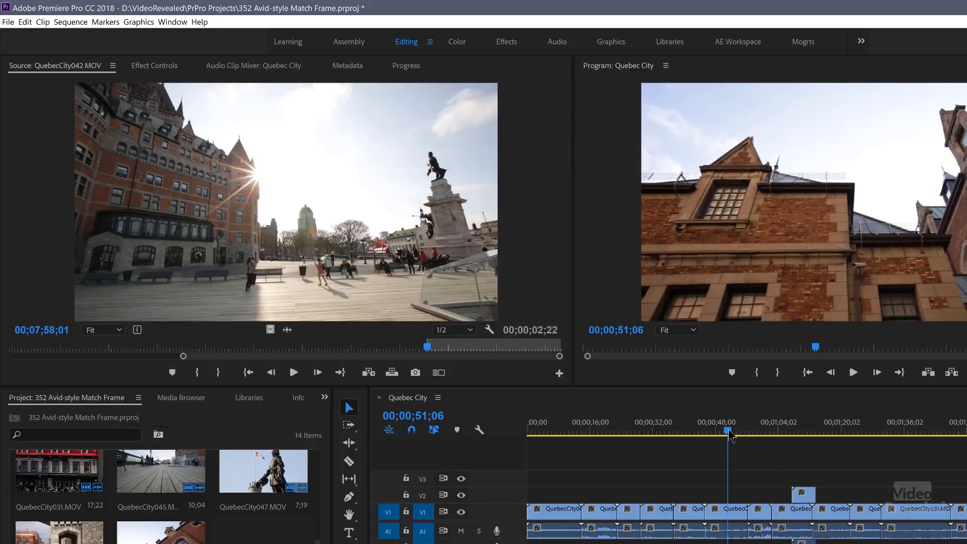
pyautogui.doubleClick(721, 510)
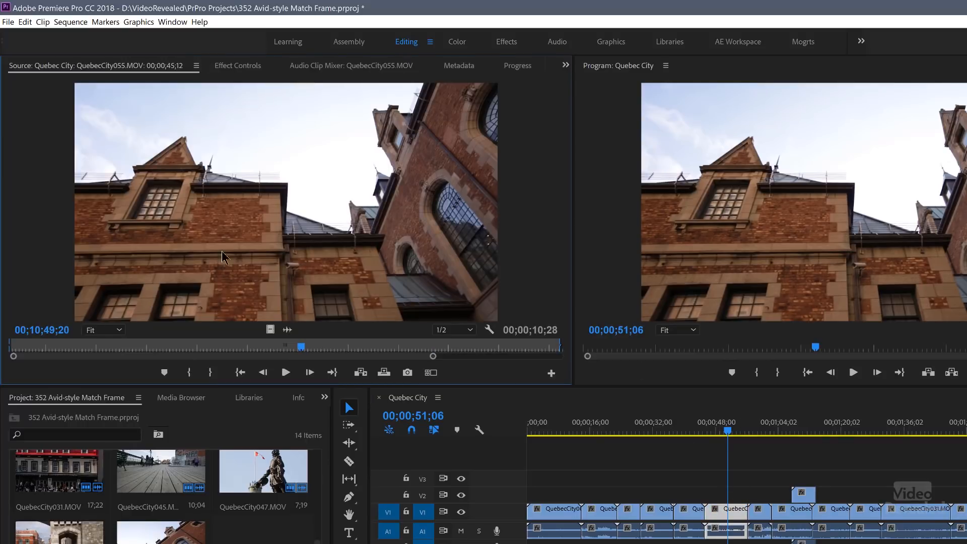
pyautogui.moveTo(560, 342); pyautogui.dragTo(262, 345)
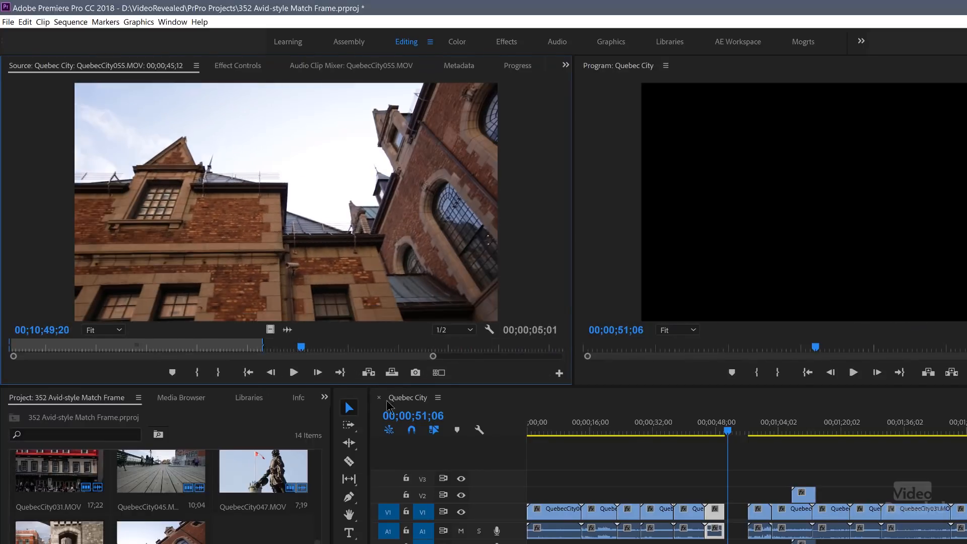
pyautogui.moveTo(266, 346); pyautogui.dragTo(561, 344)
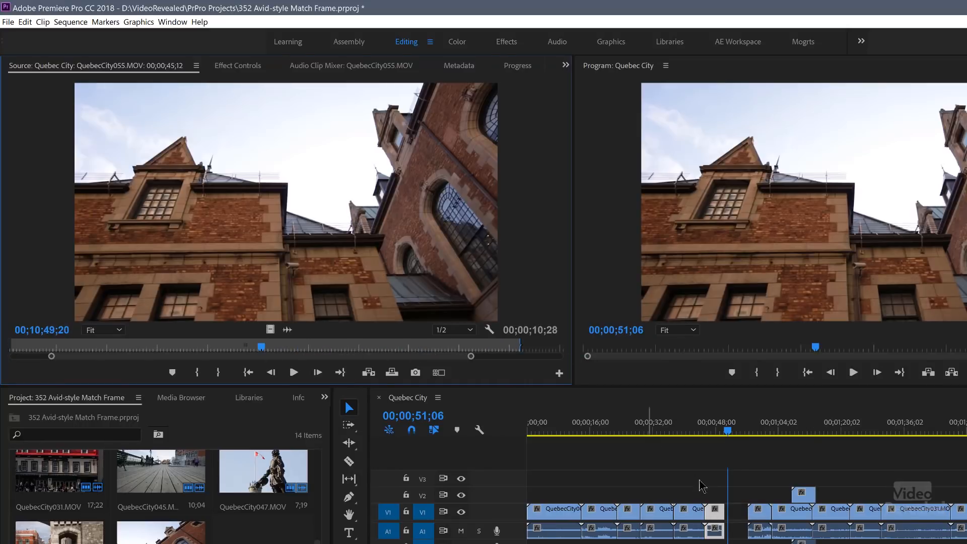
# Step: Deselect the timeline clip and match-frame QuebecCity055.MOV at 00;00;51;06
pyautogui.click(725, 472)
pyautogui.press('f')
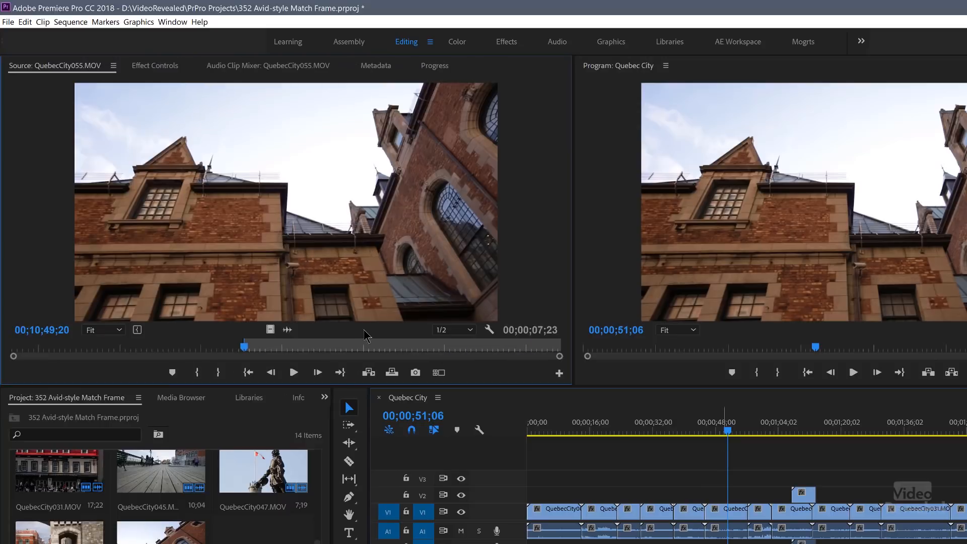